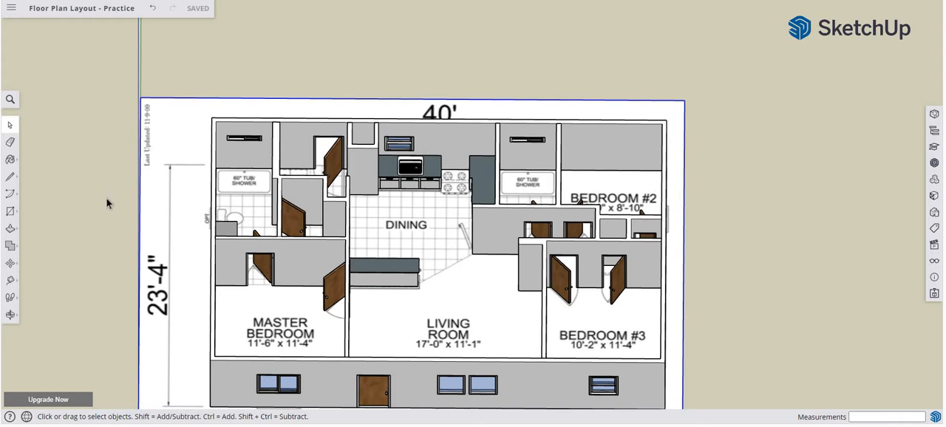
Draw a rectangle across the tops of the walls, covering the whole house footprint between opposite outer corners, about 40 by 23.5 feet.
left_click(11, 212)
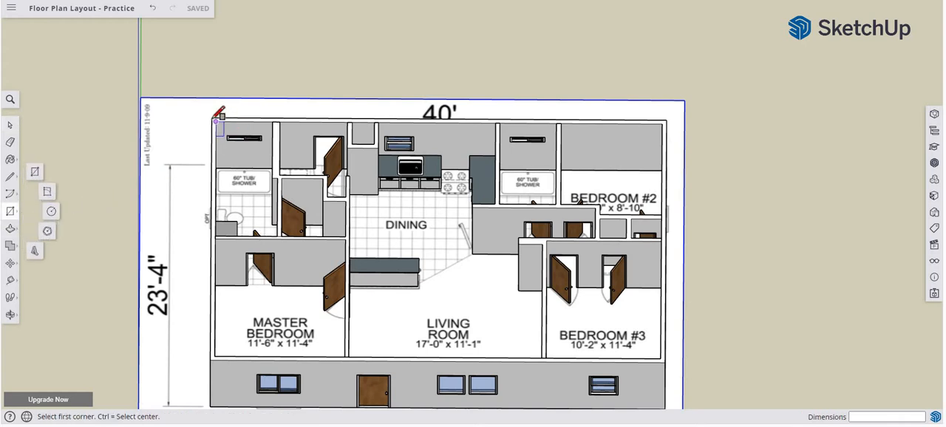
left_click(213, 117)
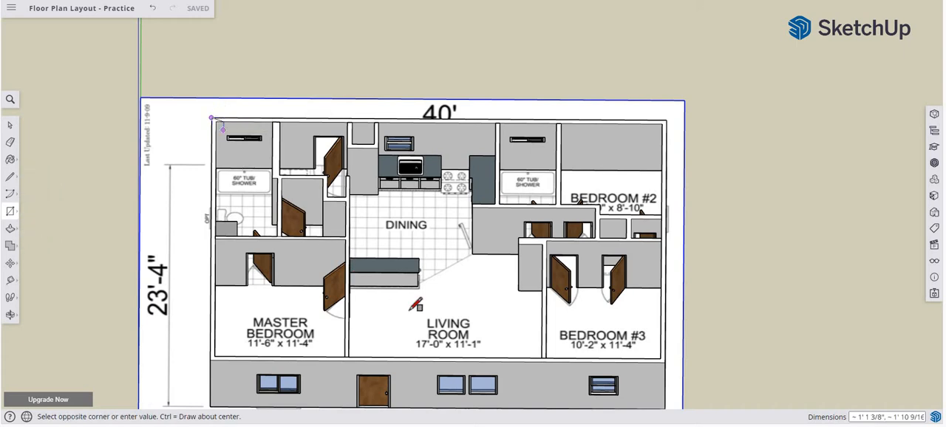
left_click(664, 360)
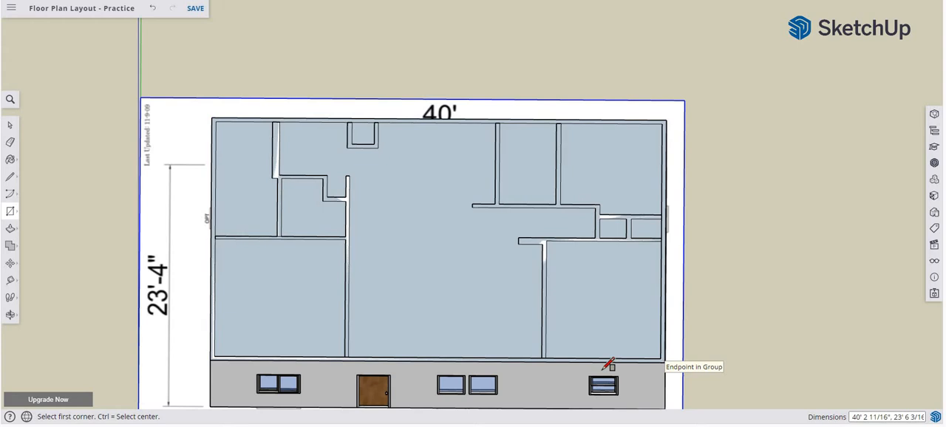
Select the new rectangular face together with its edges and make it a group.
key("space")
left_click(466, 295)
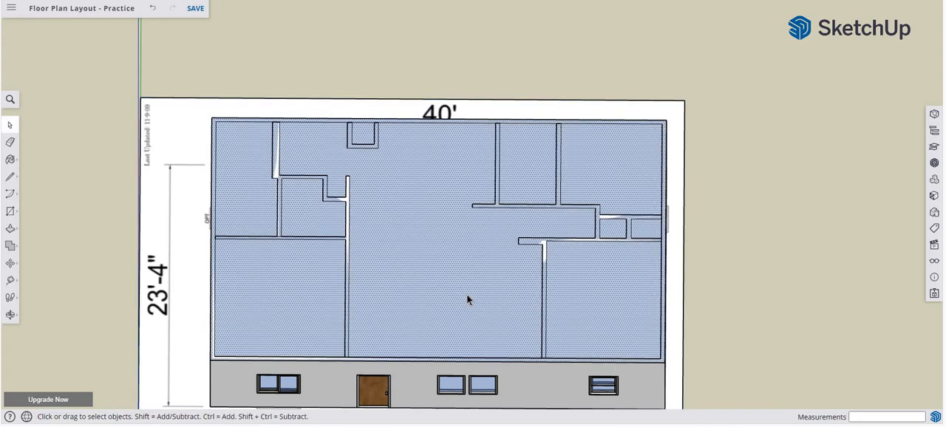
right_click(466, 294)
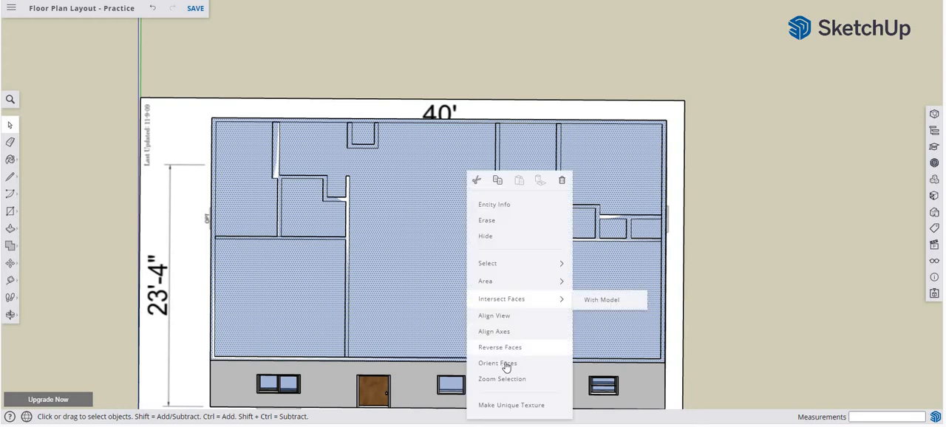
left_click(411, 281)
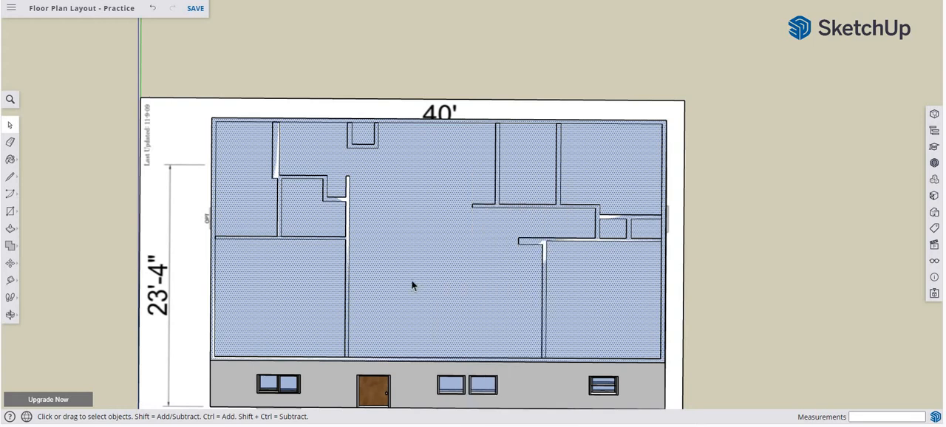
double_click(411, 285)
right_click(412, 286)
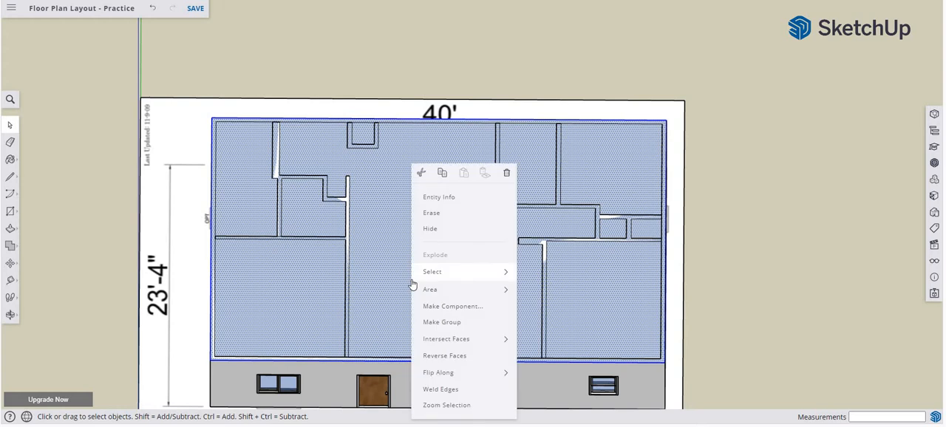
left_click(425, 322)
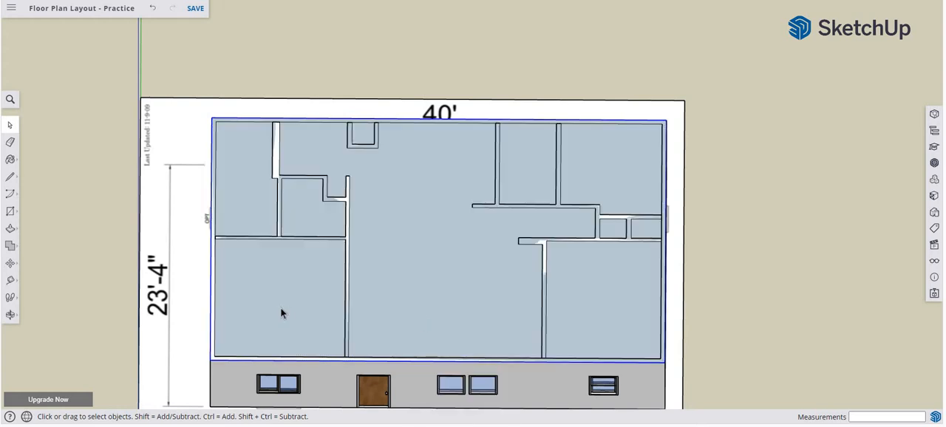
Draw a 4-foot vertical line upward from the midpoint of the short end wall's upper edge.
middle_click_drag(182, 274, 471, 101)
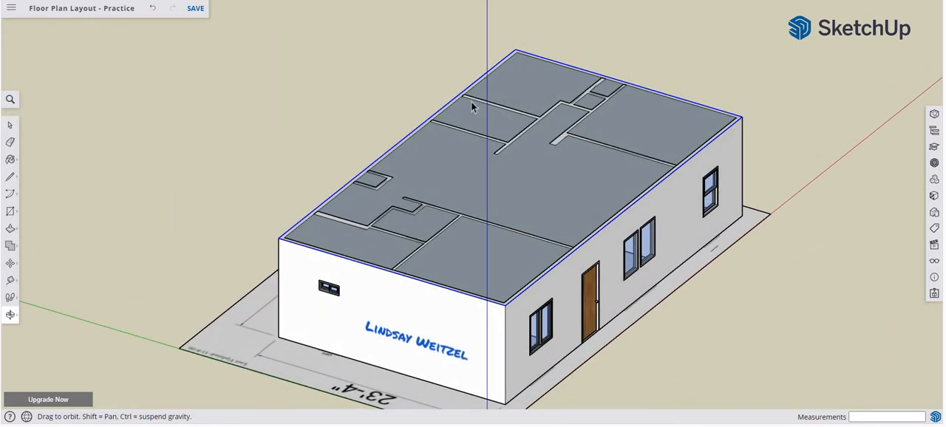
left_click(10, 177)
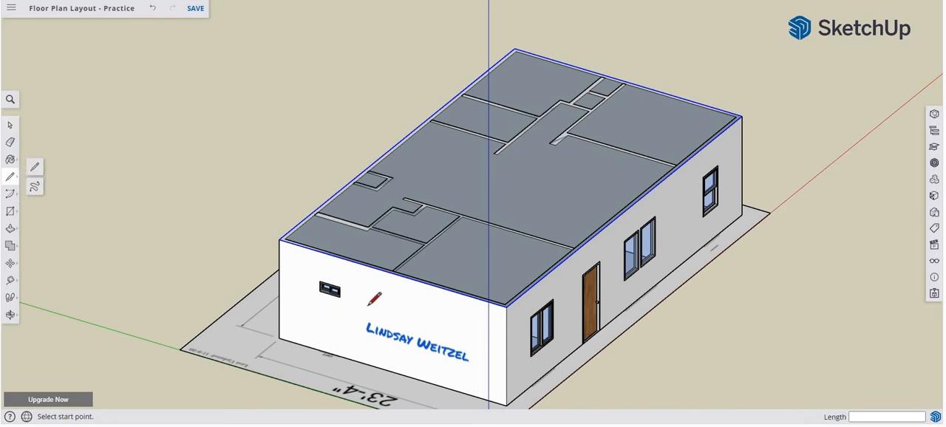
scroll(377, 307, "up", 3)
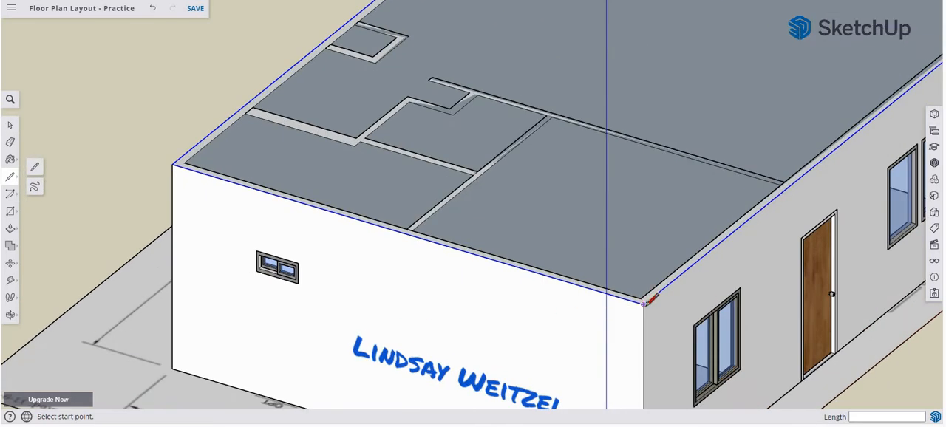
left_click(407, 234)
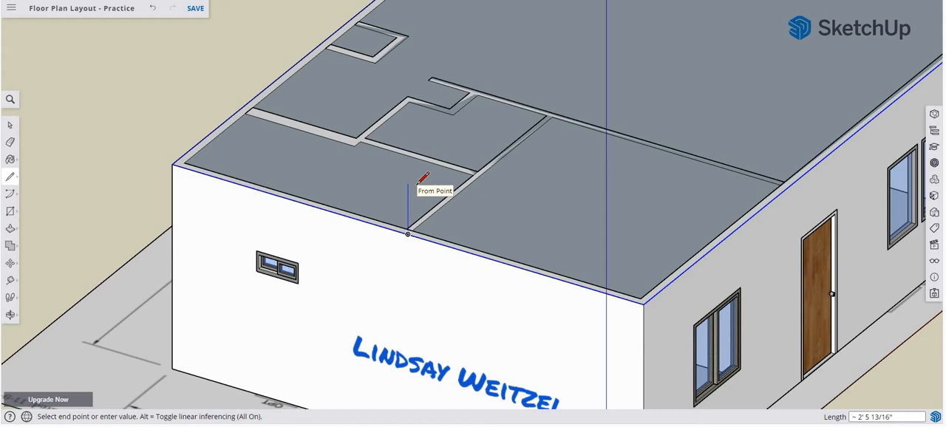
type("4")
key("Return")
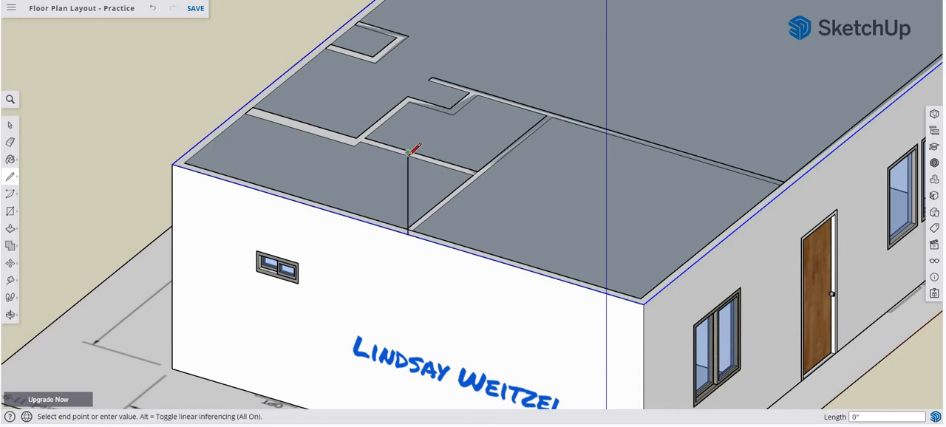
Draw sloped lines from the peak to both wall corners and close both halves back to the midpoint to form the gable triangle.
left_click(642, 302)
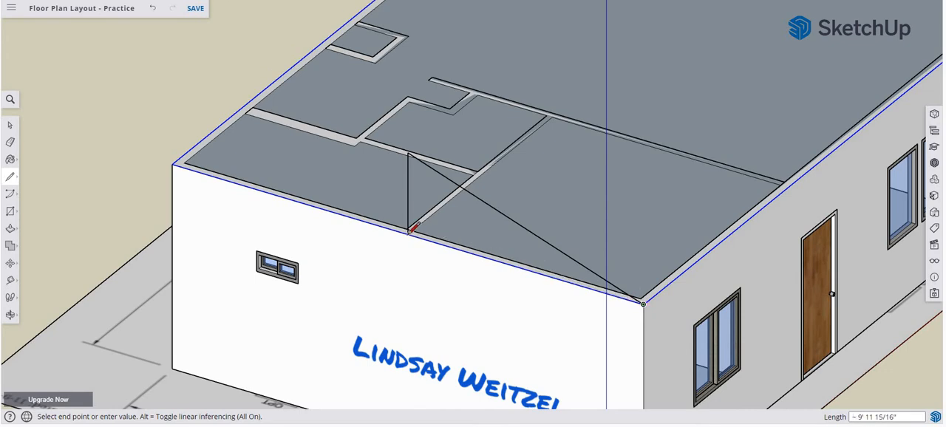
left_click(408, 232)
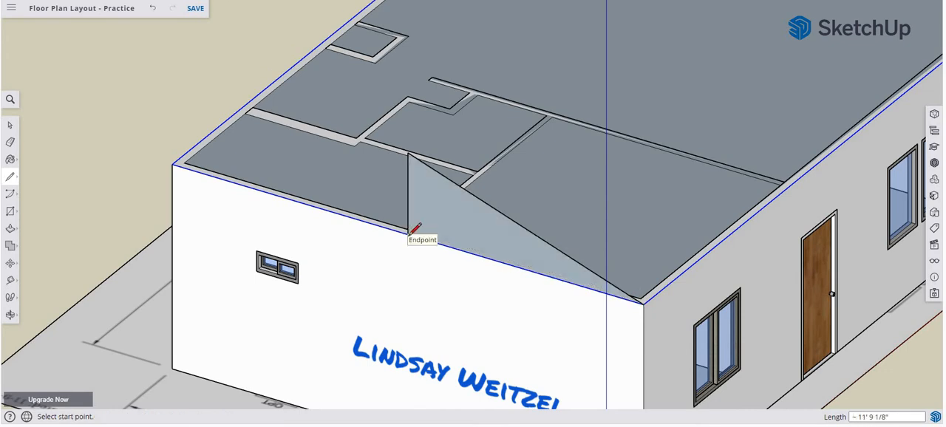
left_click(408, 152)
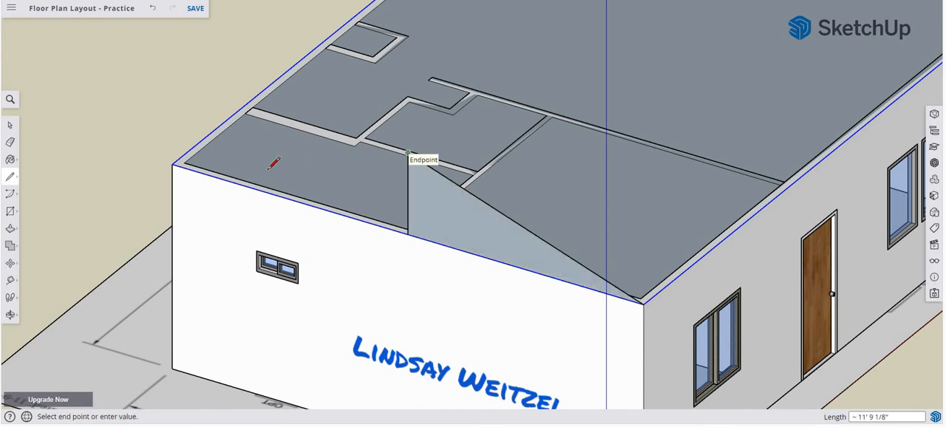
left_click(186, 162)
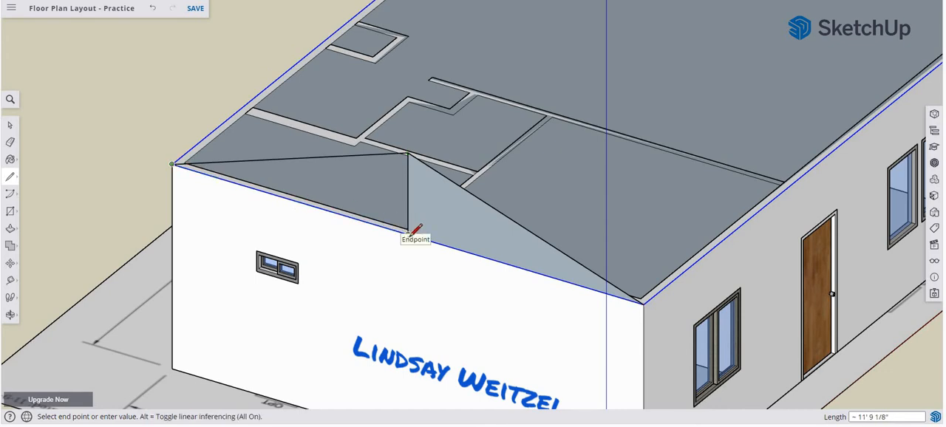
left_click(409, 233)
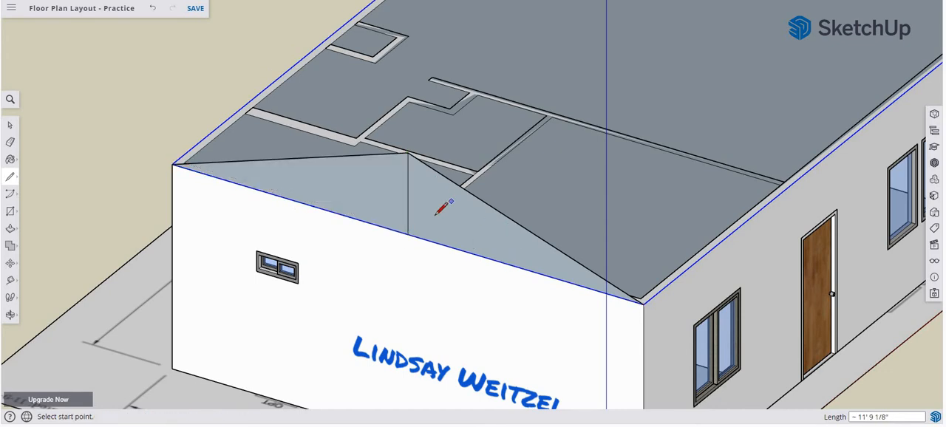
Erase the vertical centre line of the gable triangle and reverse the merged gable face.
key("e")
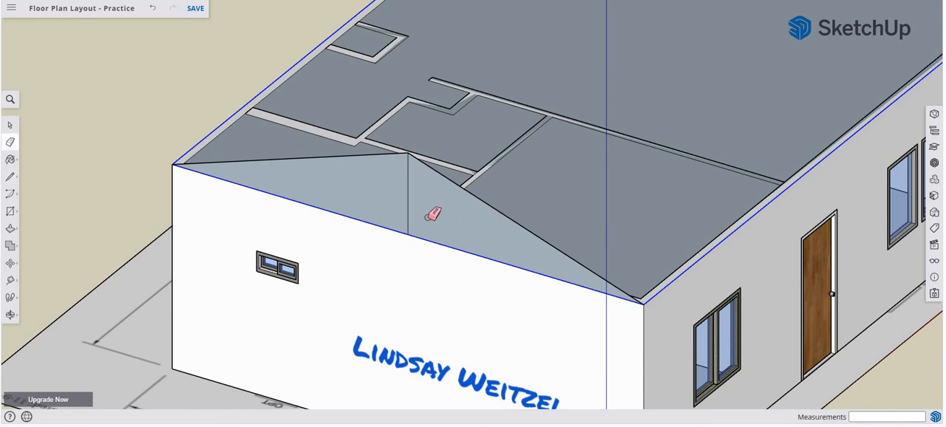
left_click(408, 200)
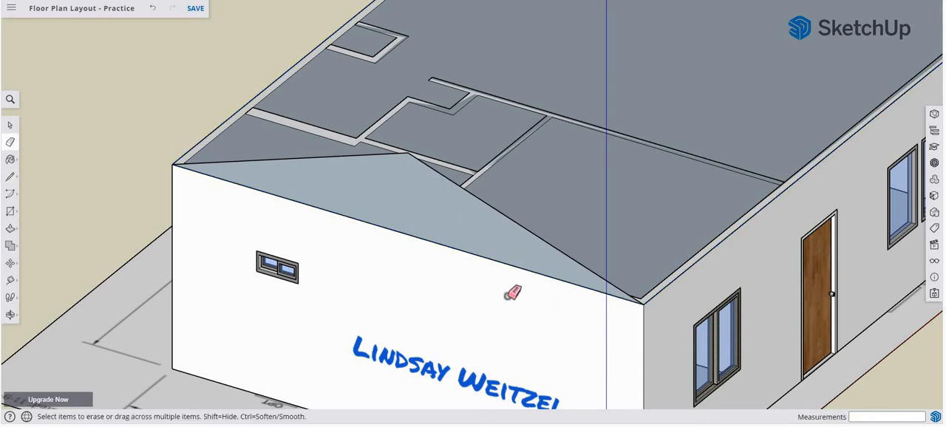
key("space")
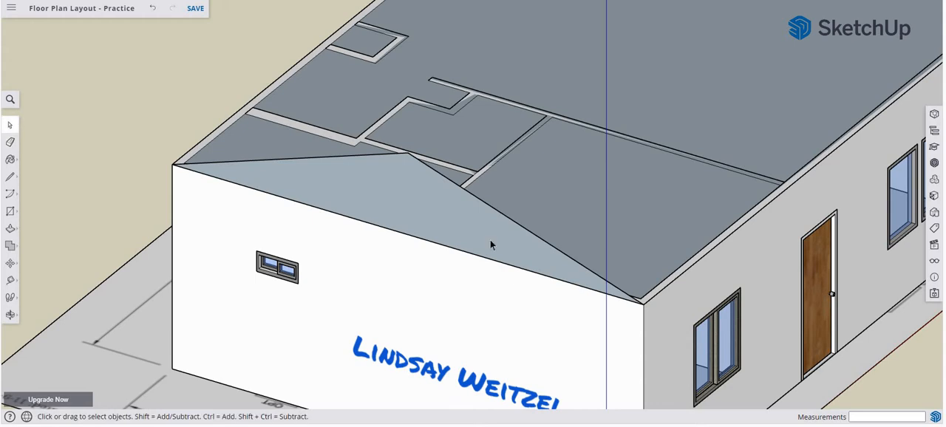
left_click(461, 214)
right_click(461, 215)
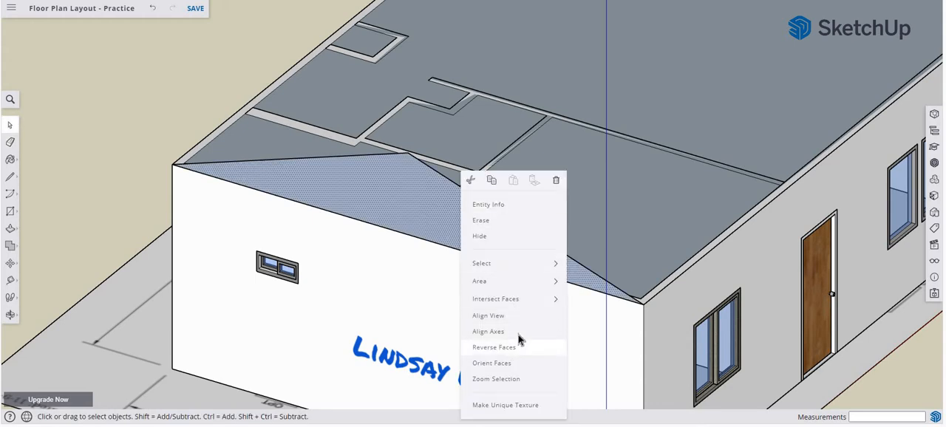
left_click(520, 348)
Extrude the gable face with Push/Pull along the house to the corner of the opposite end wall.
key("o")
left_click_drag(253, 297, 72, 326)
key("space")
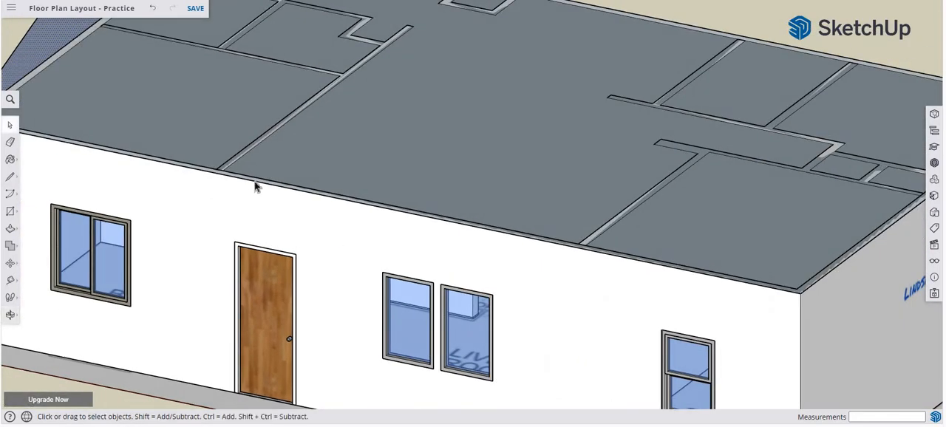
scroll(257, 221, "down", 3)
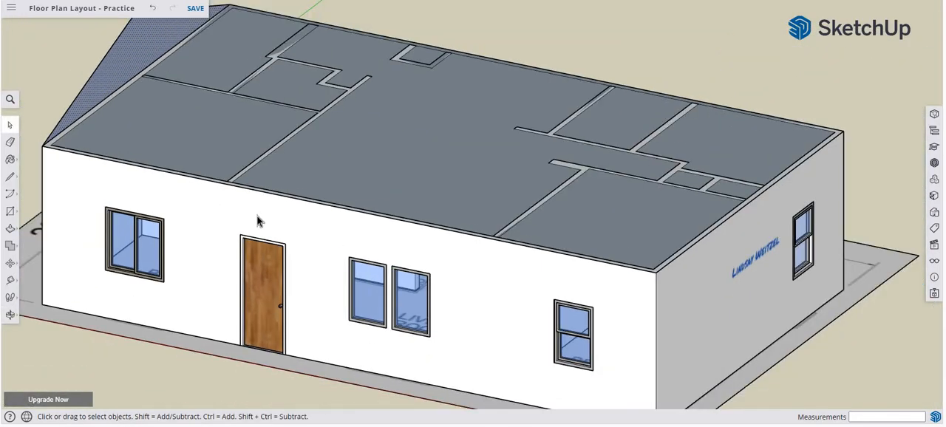
key("p")
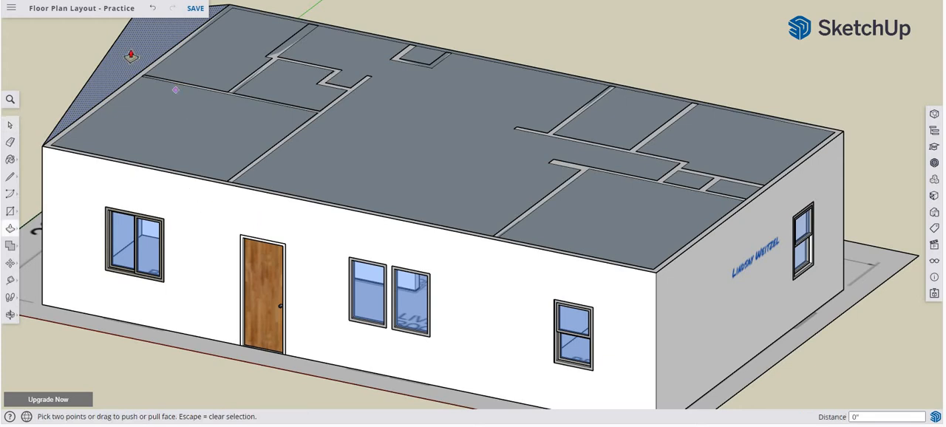
left_click_drag(132, 59, 657, 278)
scroll(363, 216, "down", 2)
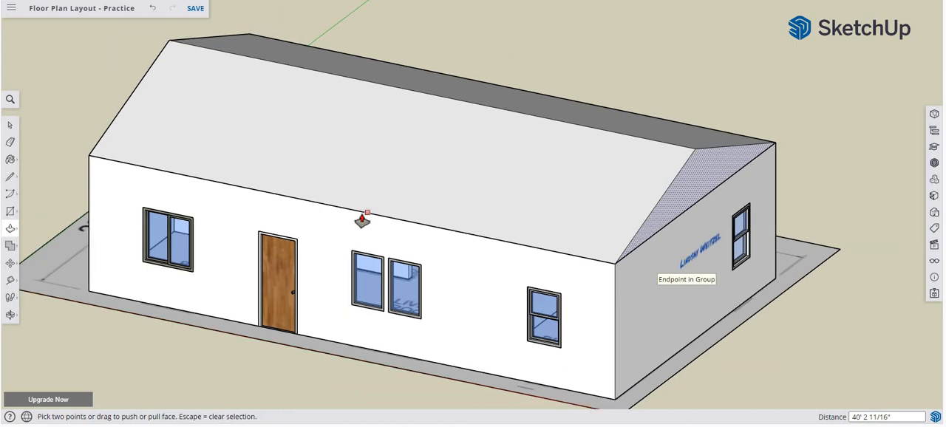
Offset the gable face's outline outward, trying 1 foot before settling on 6 inches.
middle_click_drag(94, 239, 515, 209)
scroll(516, 210, "up", 4)
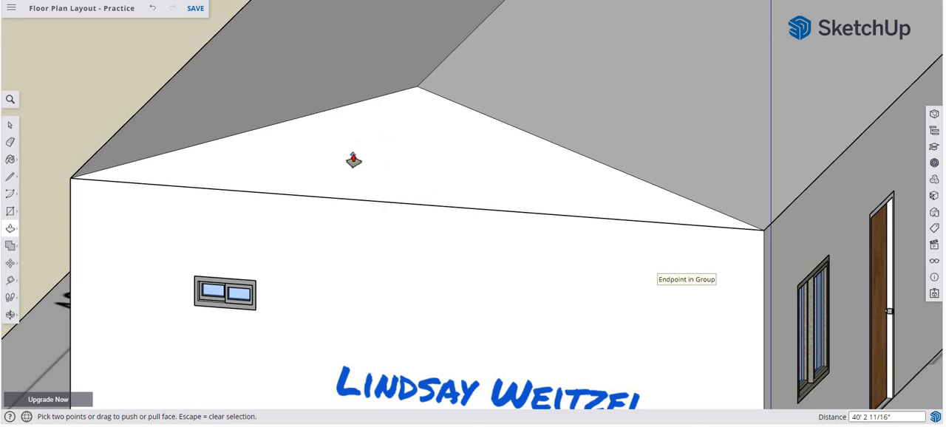
key("space")
left_click(354, 160)
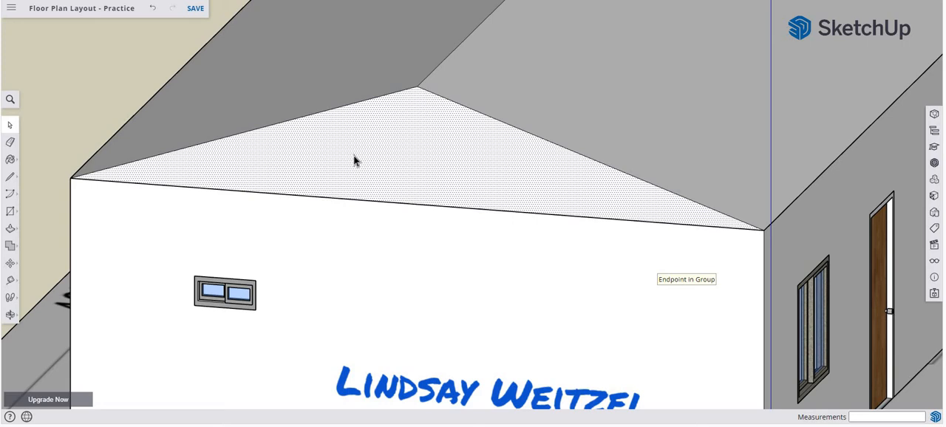
key("p")
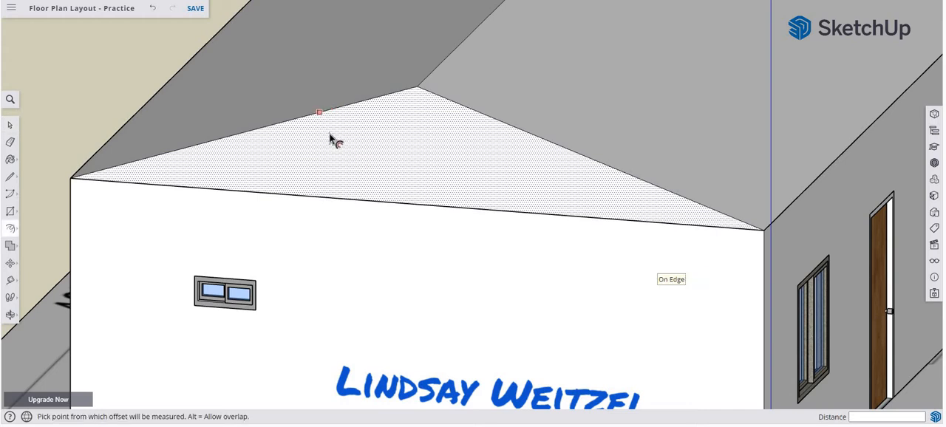
left_click(339, 150)
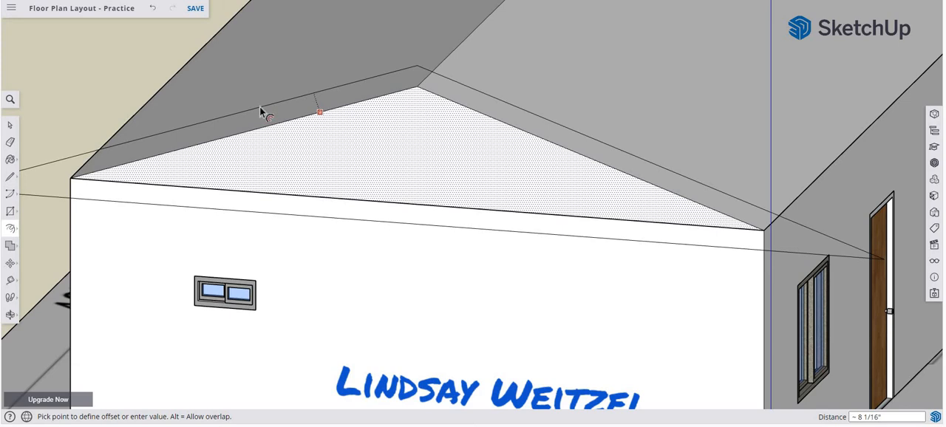
type("1")
key("Return")
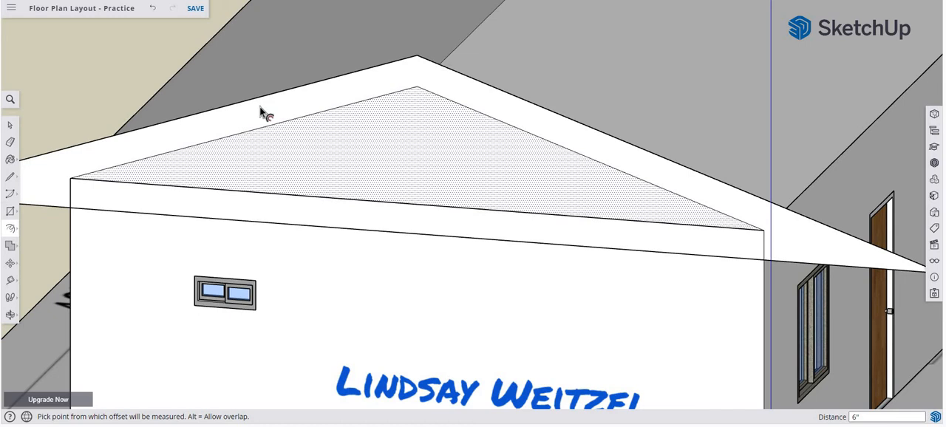
key("Return")
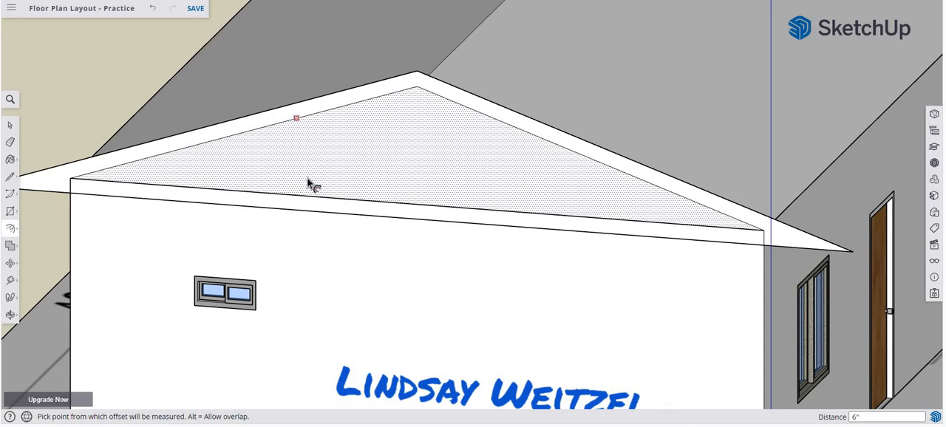
key("space")
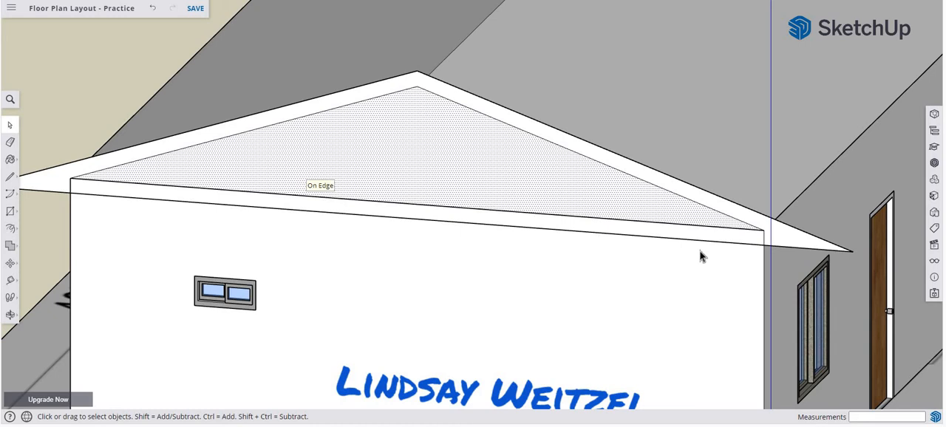
Extend the gable's inner slope line about 1' 6 5/8" past the wall corner on the front-door side to the offset outline's lower edge.
key("l")
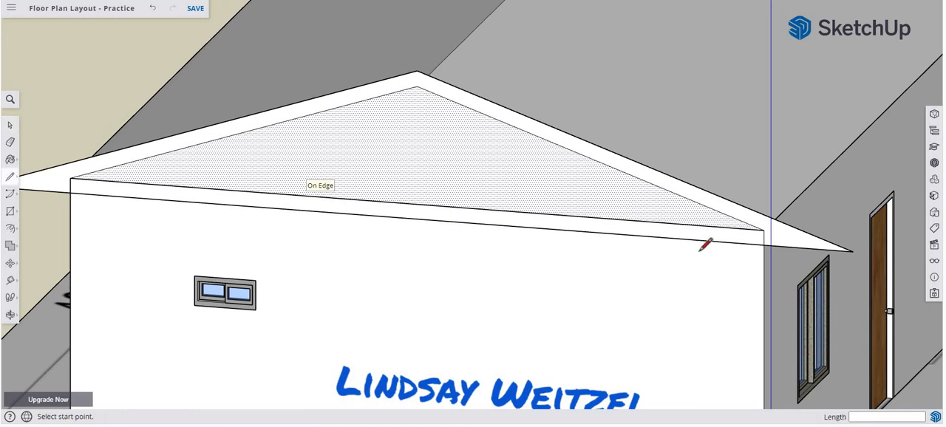
left_click(764, 230)
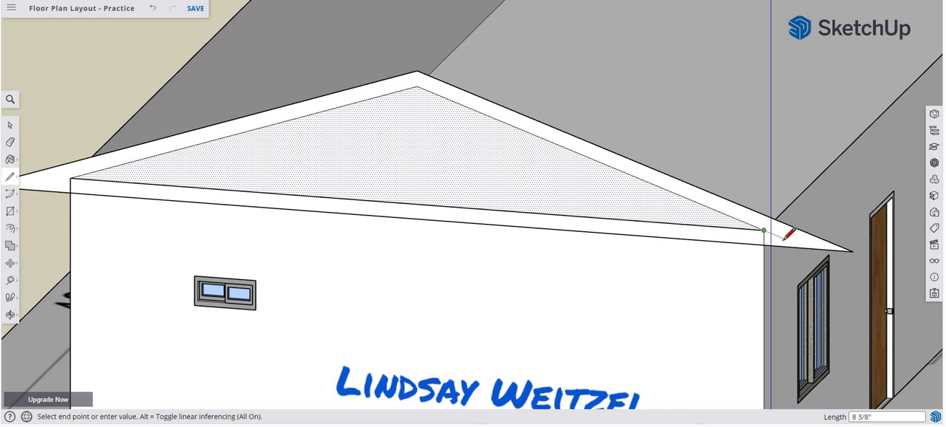
scroll(786, 236, "up", 5)
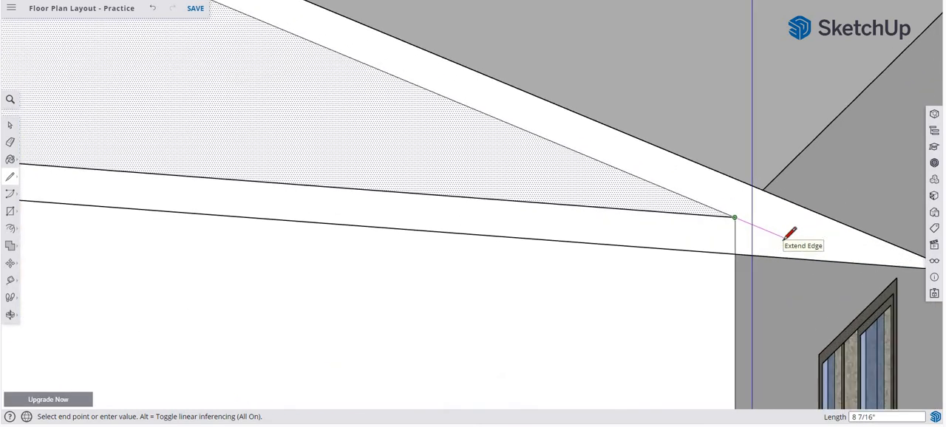
scroll(786, 237, "up", 2)
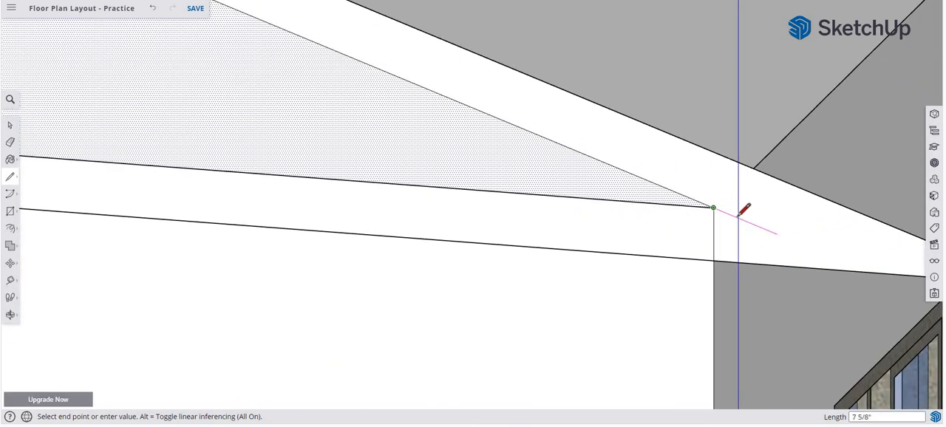
left_click(869, 272)
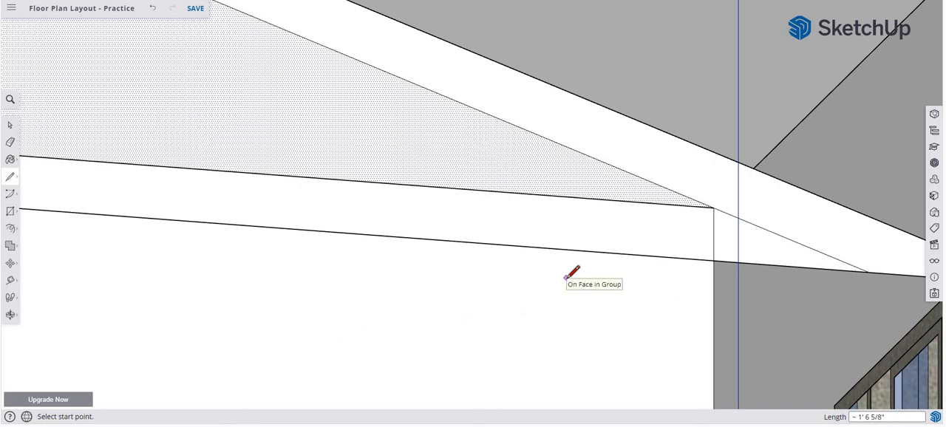
key("e")
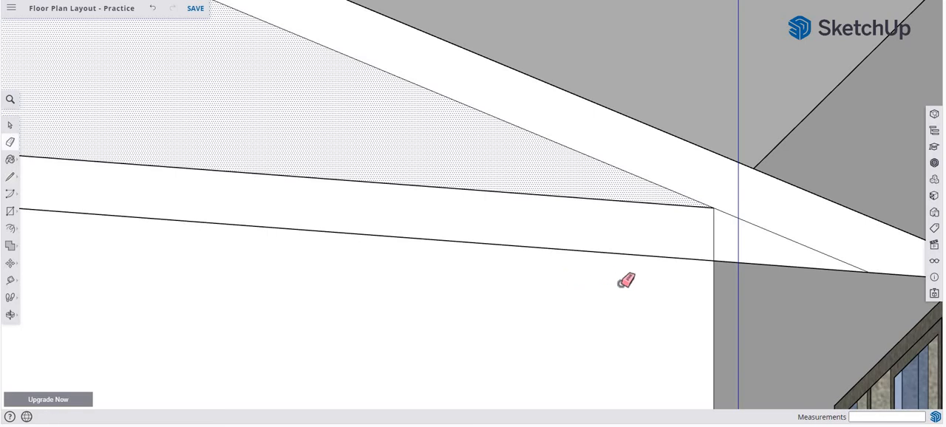
left_click(791, 267)
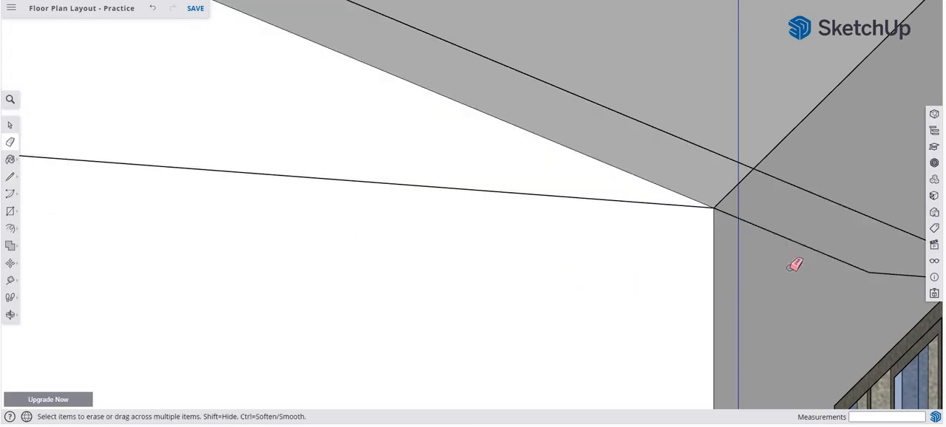
key("ctrl+z")
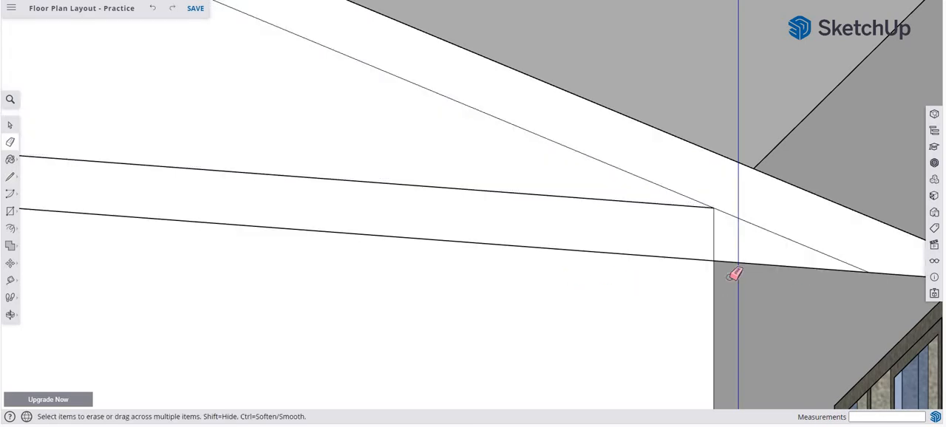
Extend the inner slope line about 1' 6 5/8" past the opposite wall corner to the offset outline's lower edge.
scroll(801, 290, "down", 4)
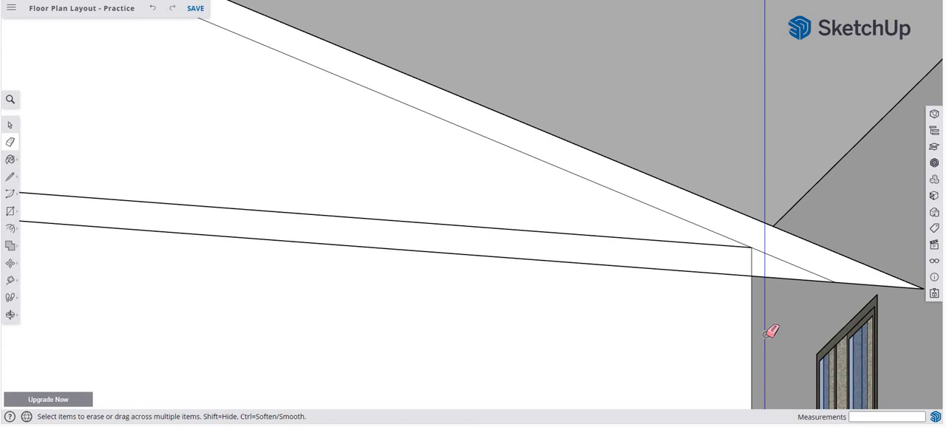
scroll(103, 175, "down", 3)
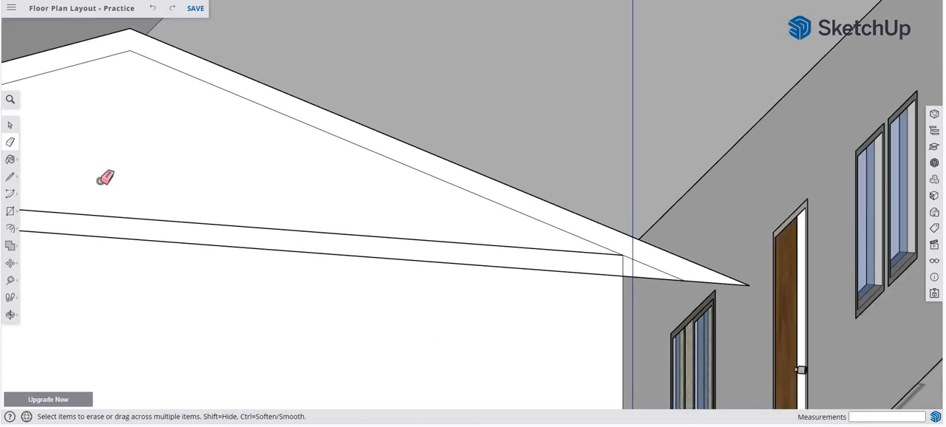
middle_click_drag(393, 211, 723, 253, "shift")
scroll(414, 241, "up", 2)
scroll(418, 238, "up", 2)
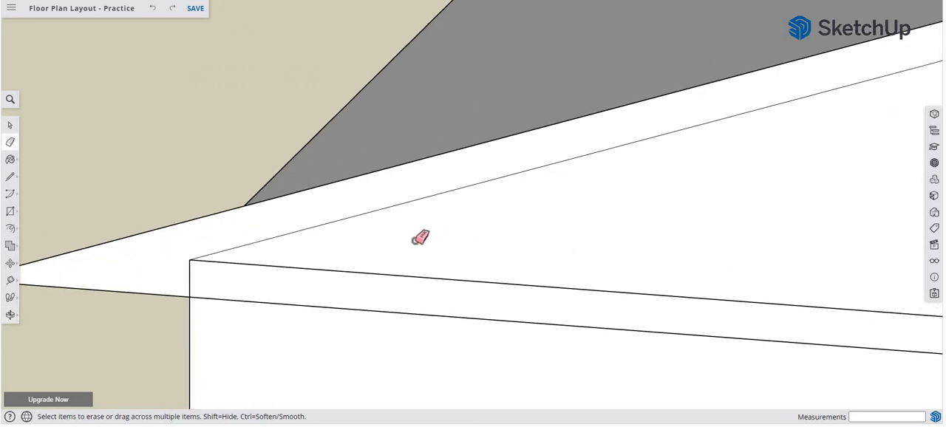
scroll(406, 236, "down", 2)
scroll(309, 249, "up", 1)
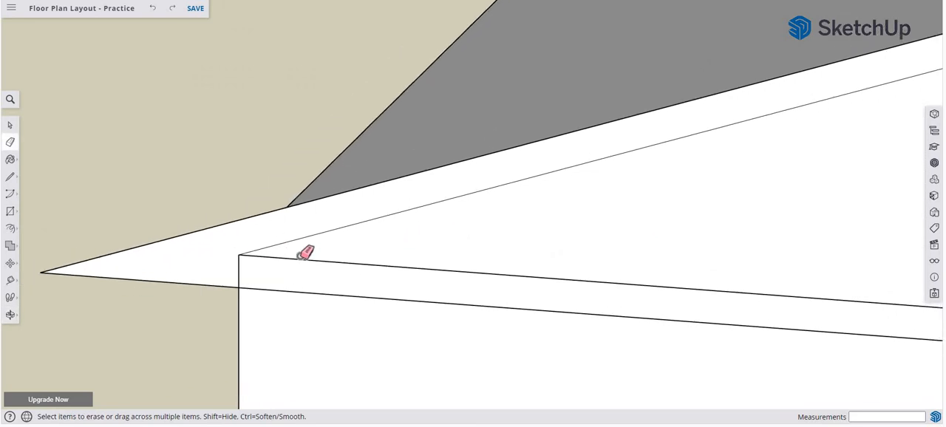
key("l")
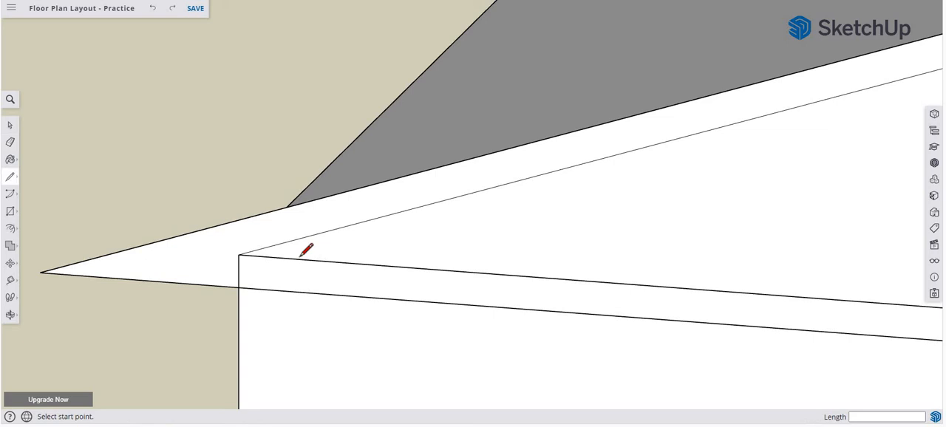
left_click(238, 254)
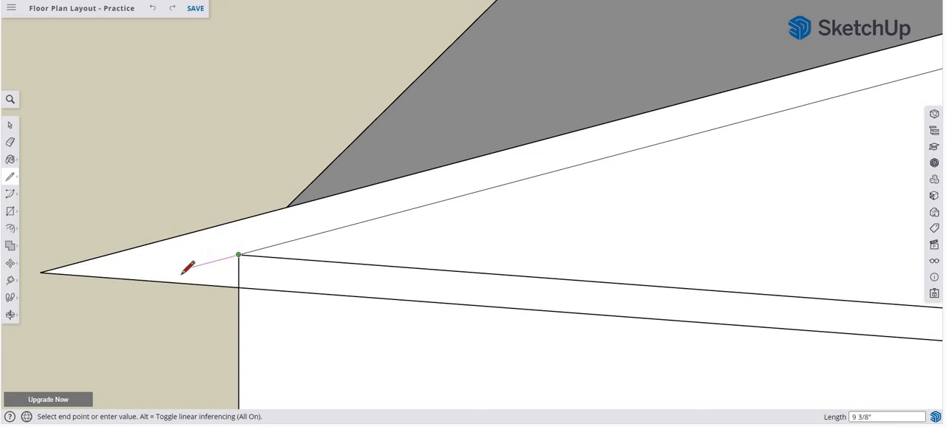
left_click(144, 279)
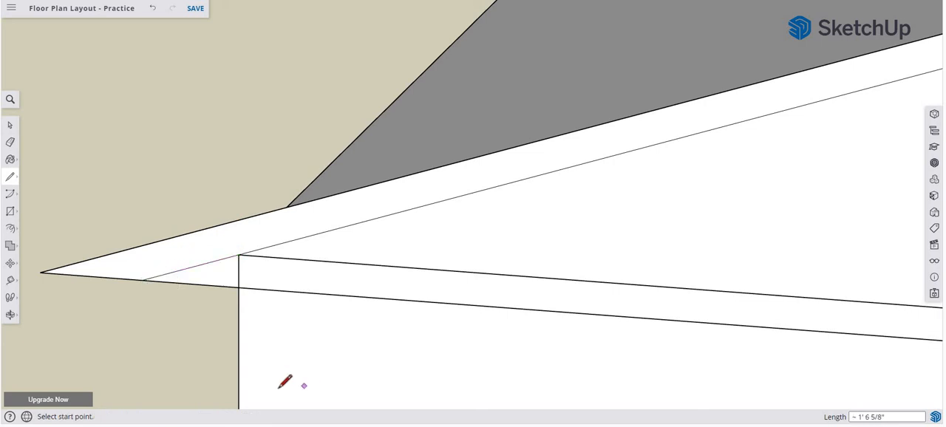
Erase the offset outline's lower edge between the two slope extensions, keeping only the eave ends.
key("e")
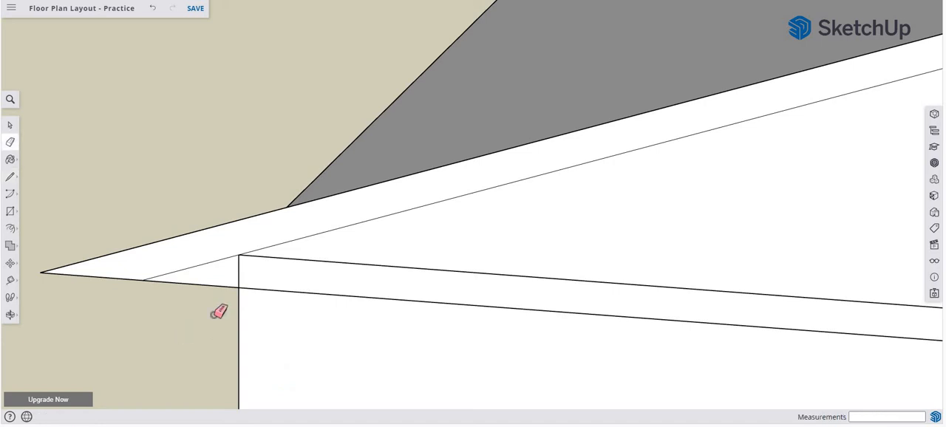
middle_click_drag(225, 333, 633, 338)
scroll(525, 340, "down", 3)
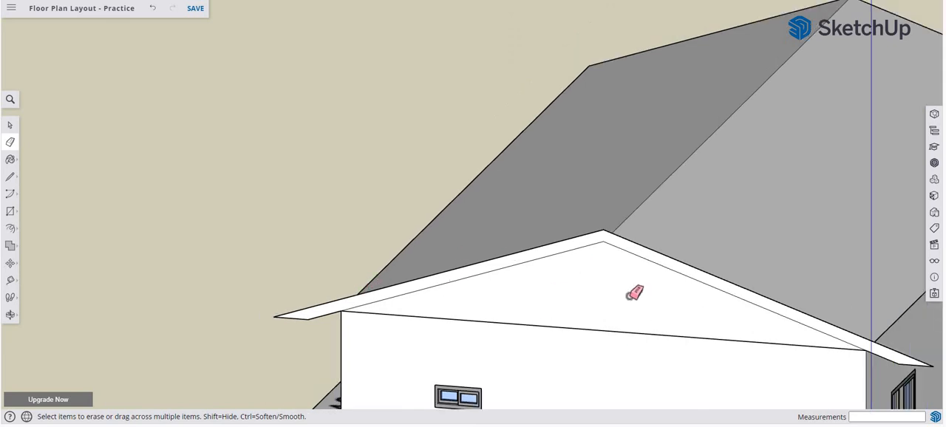
Extrude the roof-thickness profile 1 foot outward from the gable end wall with Push/Pull.
middle_click_drag(633, 291, 625, 294)
key("o")
middle_click_drag(456, 249, 359, 222, "shift")
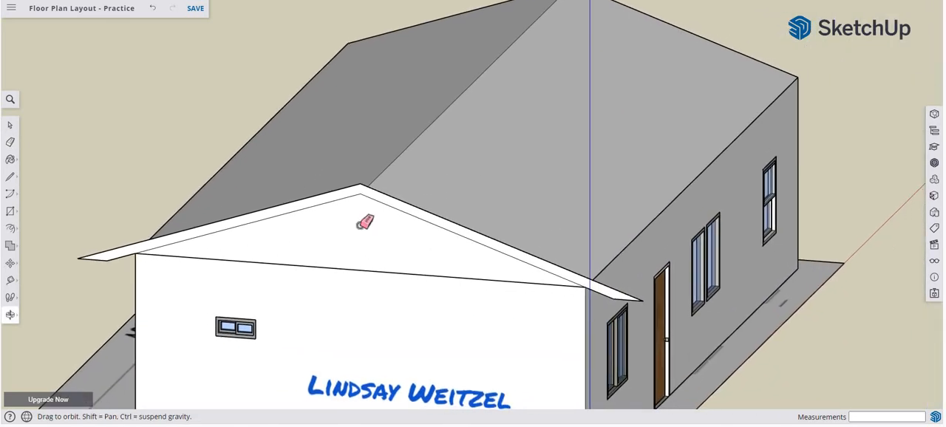
middle_click_drag(784, 209, 835, 195)
key("e")
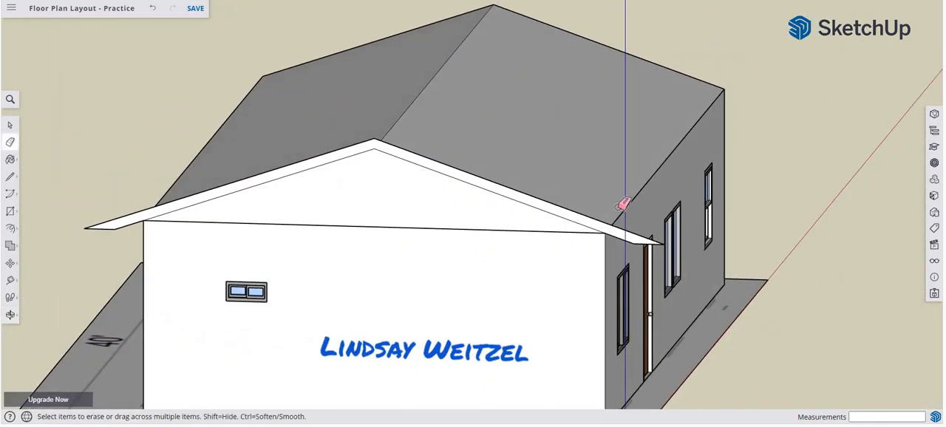
key("p")
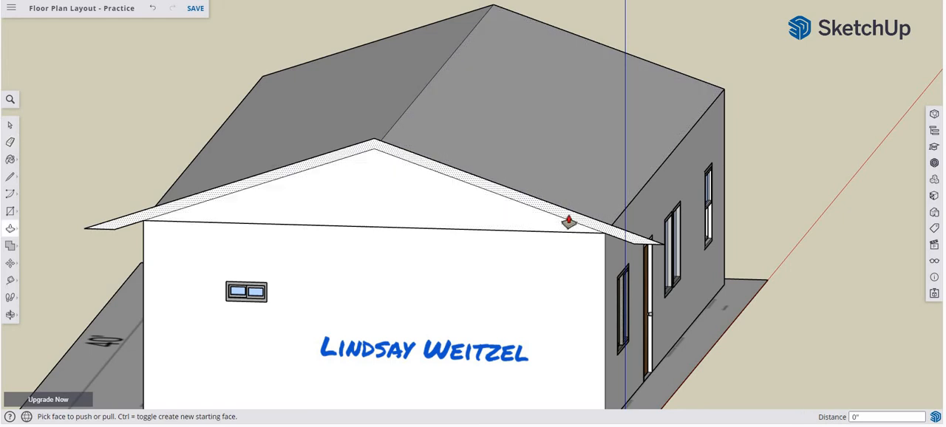
left_click(569, 222)
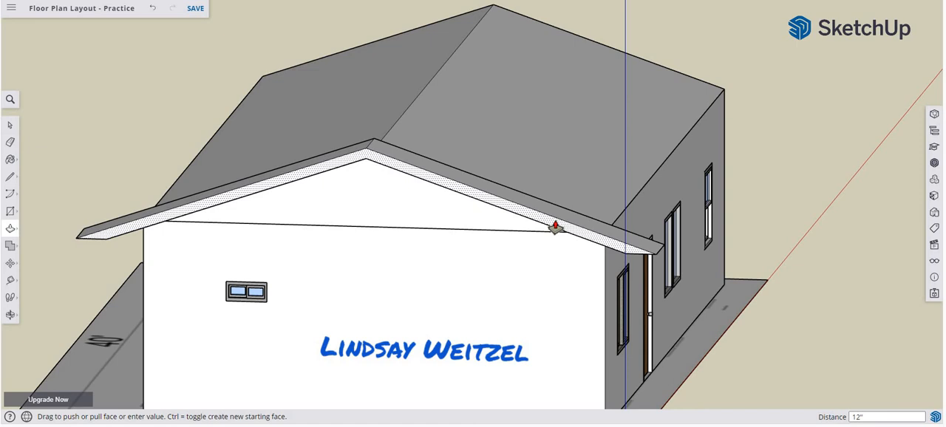
key("Return")
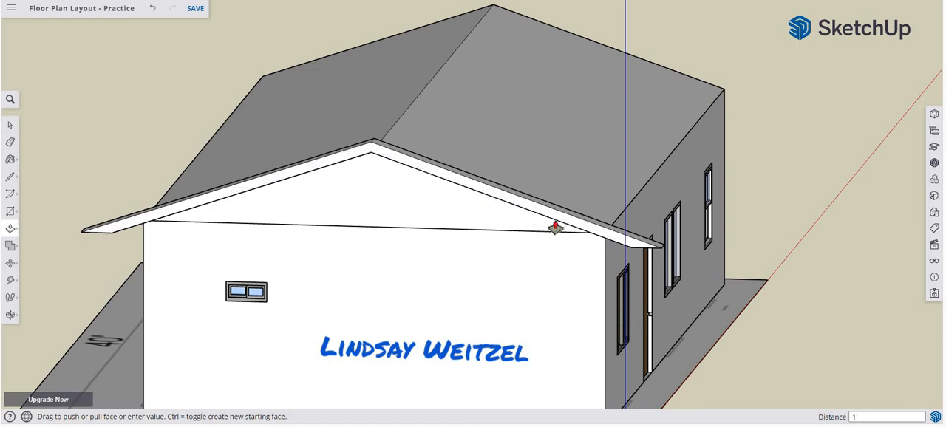
Extrude the back of the overhang profile along the house to the opposite gable end and 1 foot beyond it.
middle_click_drag(705, 276, 196, 264)
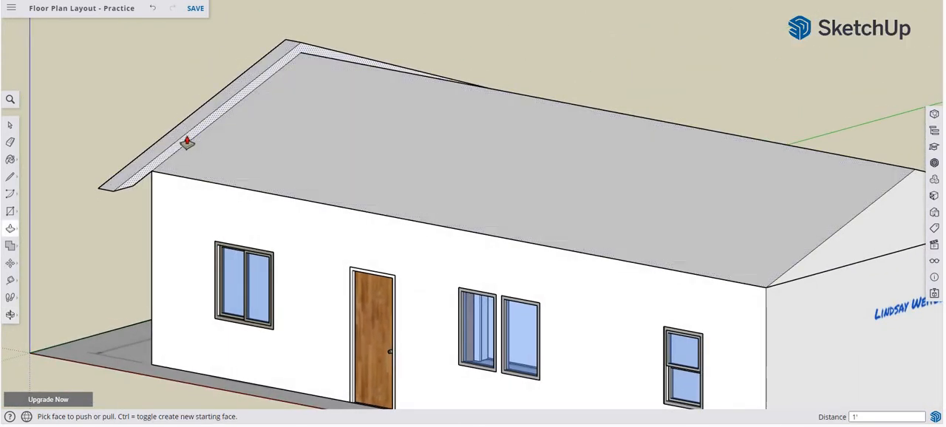
left_click_drag(187, 142, 784, 278)
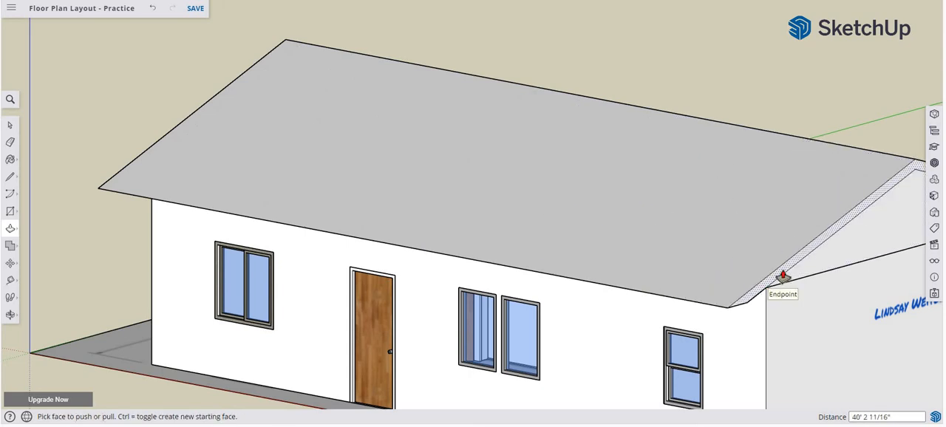
left_click_drag(783, 278, 803, 294)
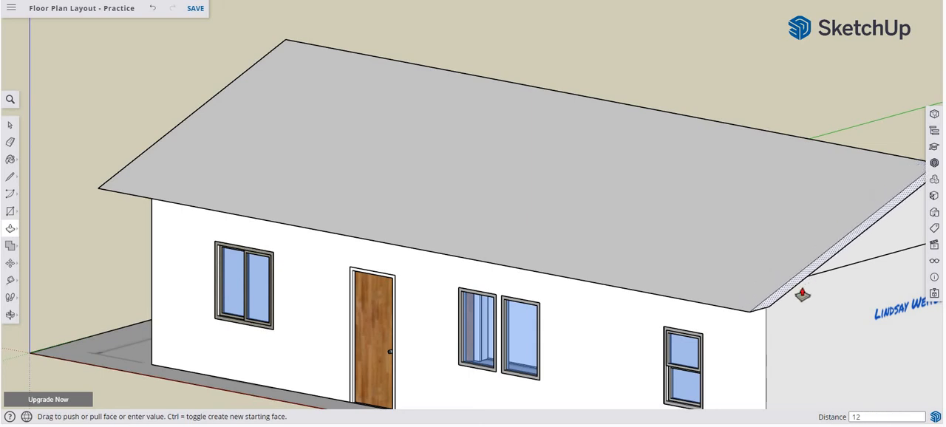
key("Return")
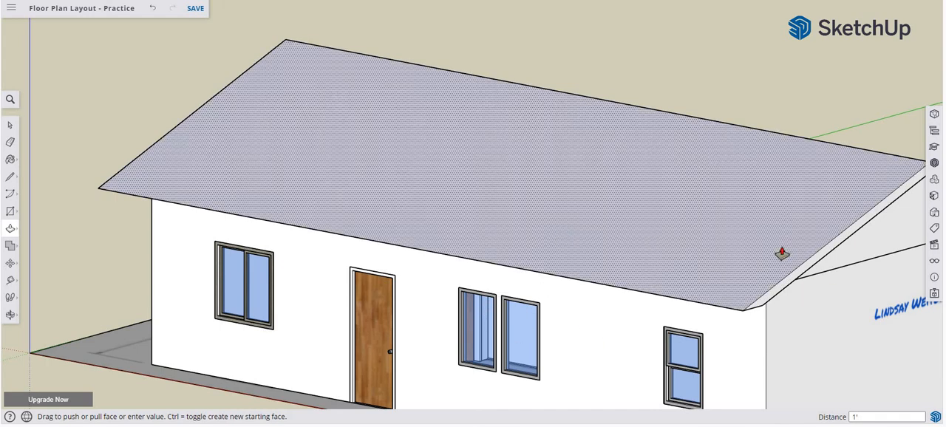
Paint both roof slopes with the dark grey shingle material from the Roofing collection.
middle_click_drag(754, 308, 858, 342)
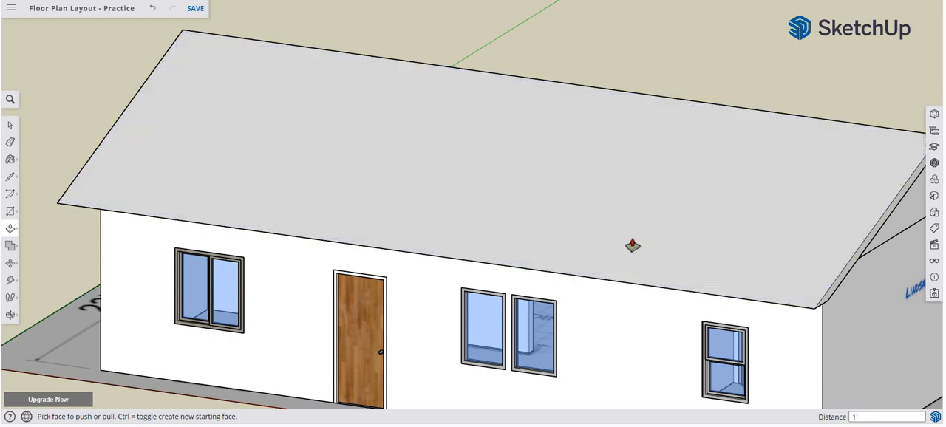
left_click(934, 196)
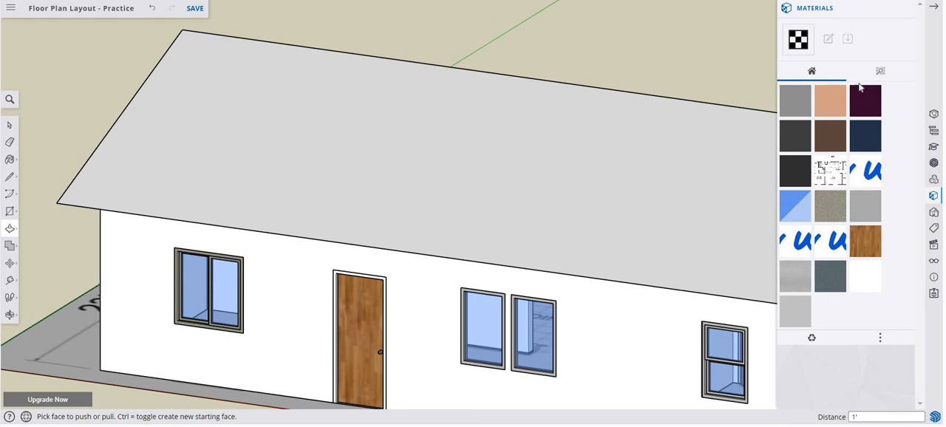
left_click(886, 73)
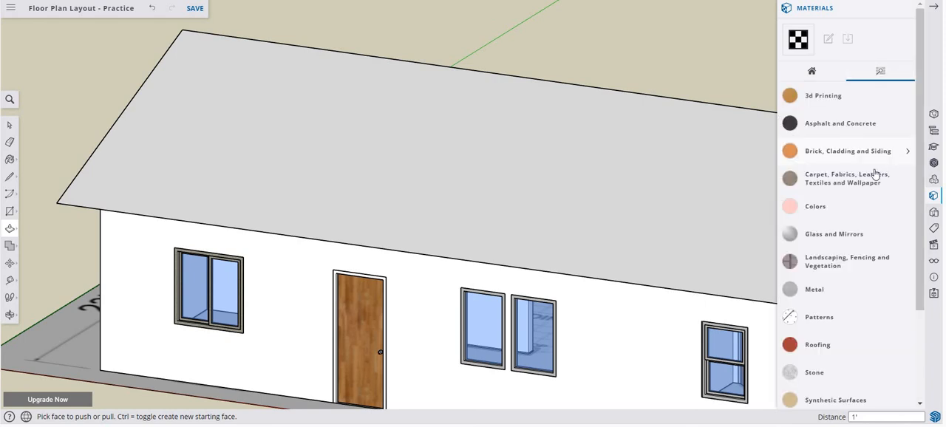
left_click(817, 345)
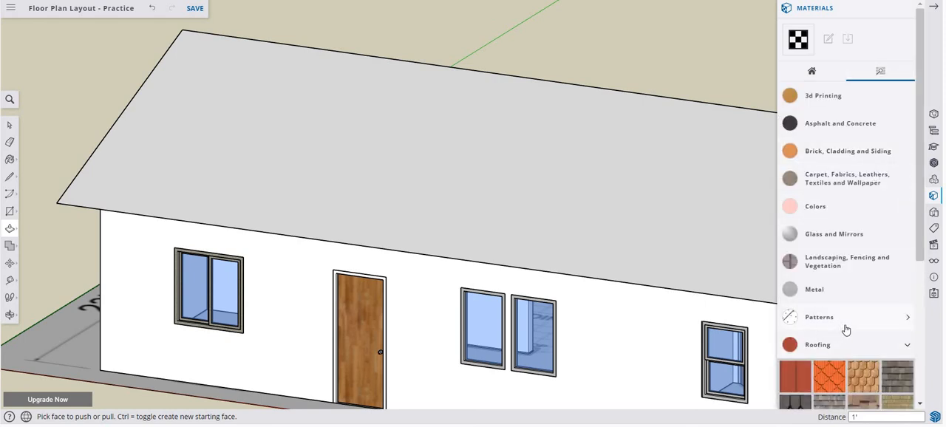
scroll(843, 329, "down", 2)
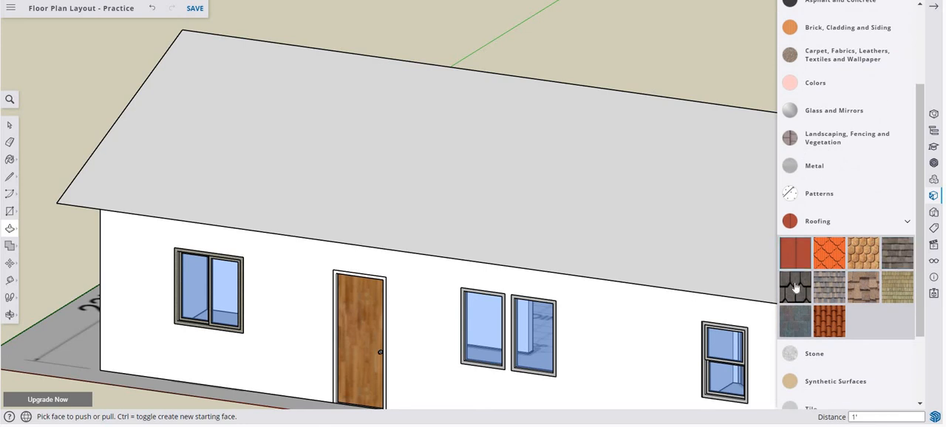
left_click(793, 285)
left_click(502, 139)
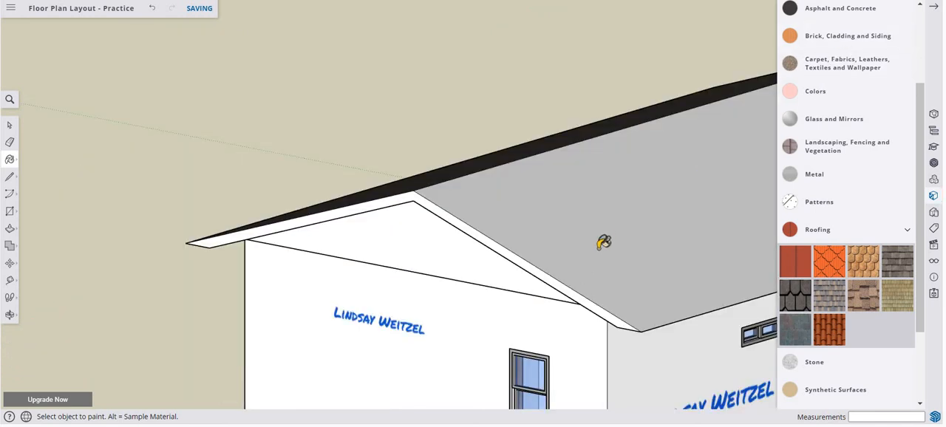
left_click(606, 223)
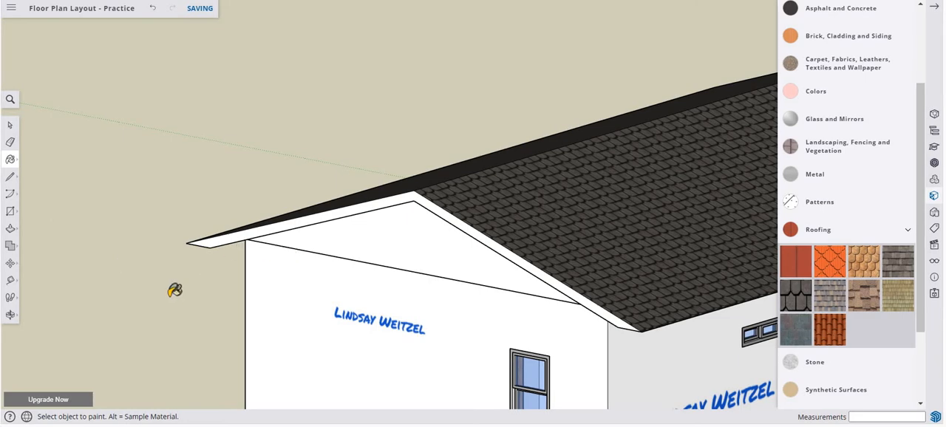
Examine the finished house with its shingled gable roof and overhanging eaves from the front and gable end.
middle_click_drag(170, 305, 625, 301)
scroll(626, 300, "down", 5)
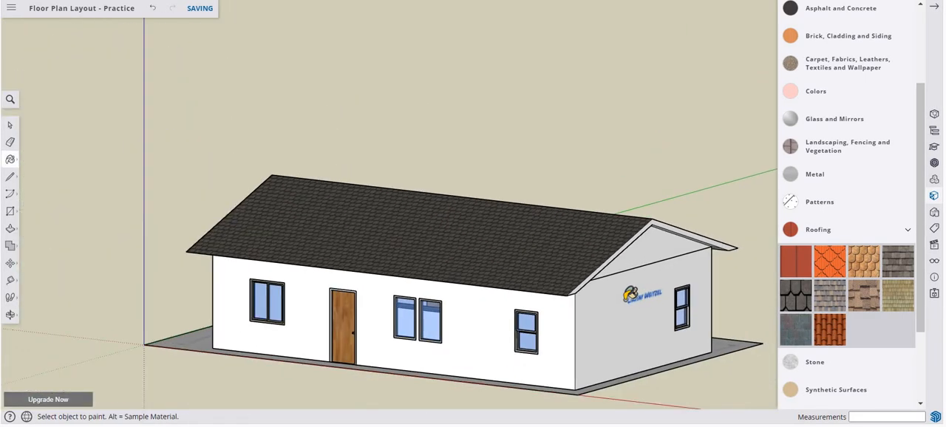
scroll(626, 300, "up", 3)
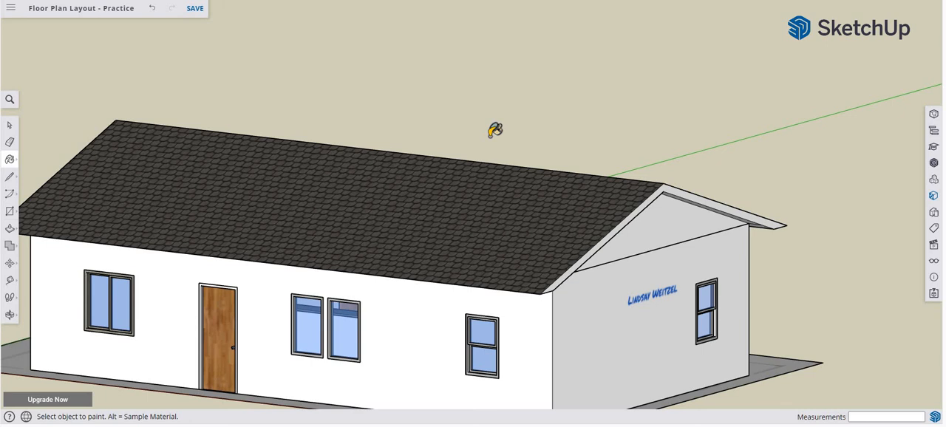
scroll(484, 114, "down", 3)
key("space")
scroll(478, 176, "down", 2)
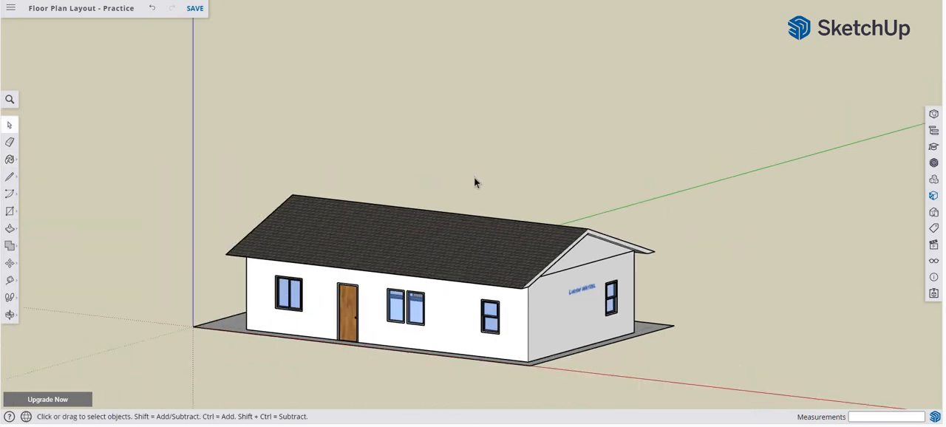
scroll(474, 200, "up", 1)
middle_click_drag(466, 253, 478, 161)
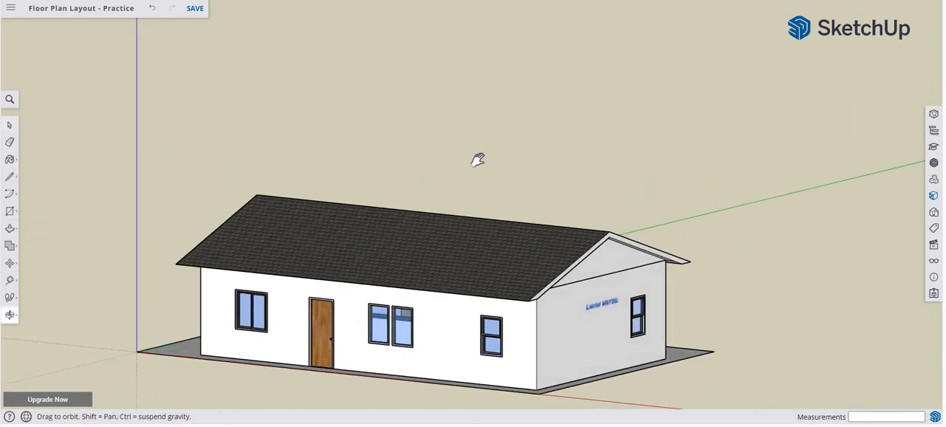
scroll(481, 164, "up", 3)
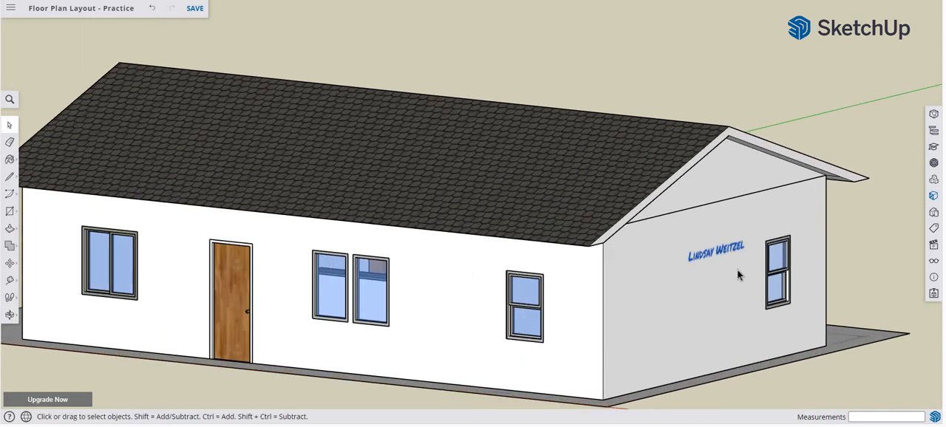
scroll(687, 251, "down", 2)
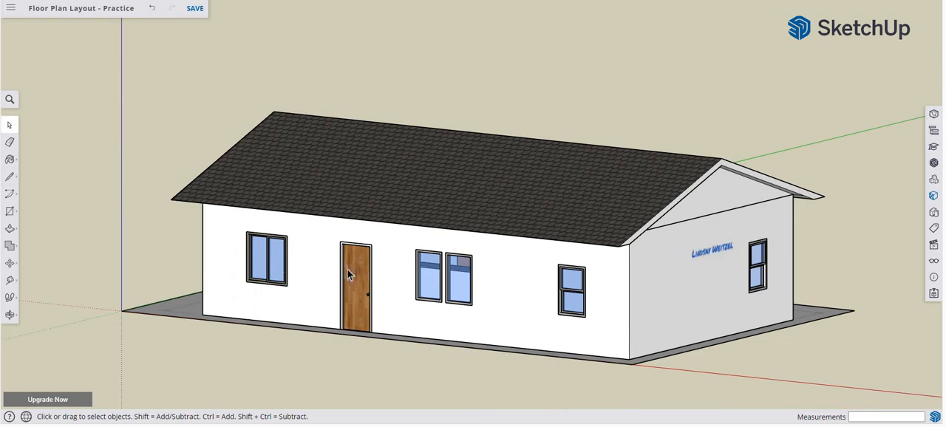
middle_click_drag(490, 325, 382, 360)
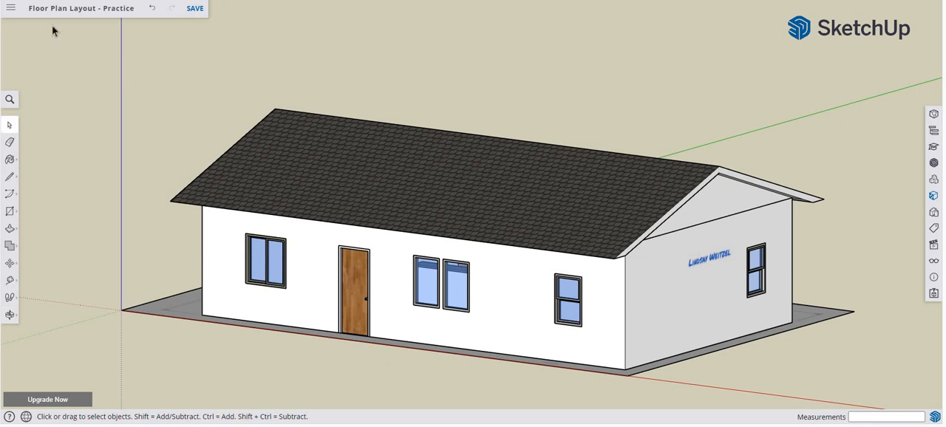